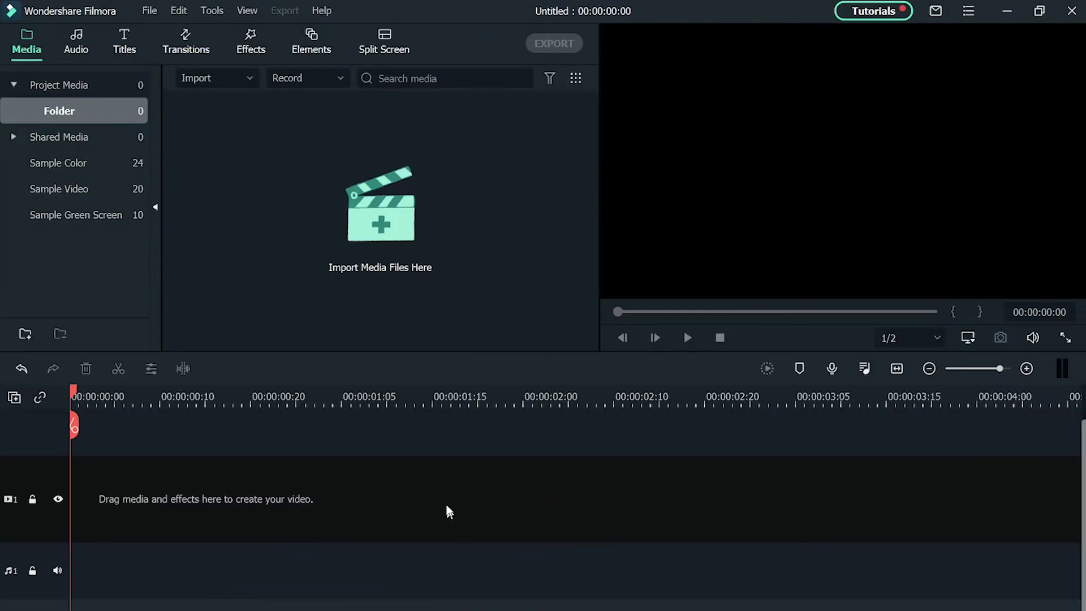
Step: Import the Dance Practice clip and place it at the start of the timeline
click(398, 297)
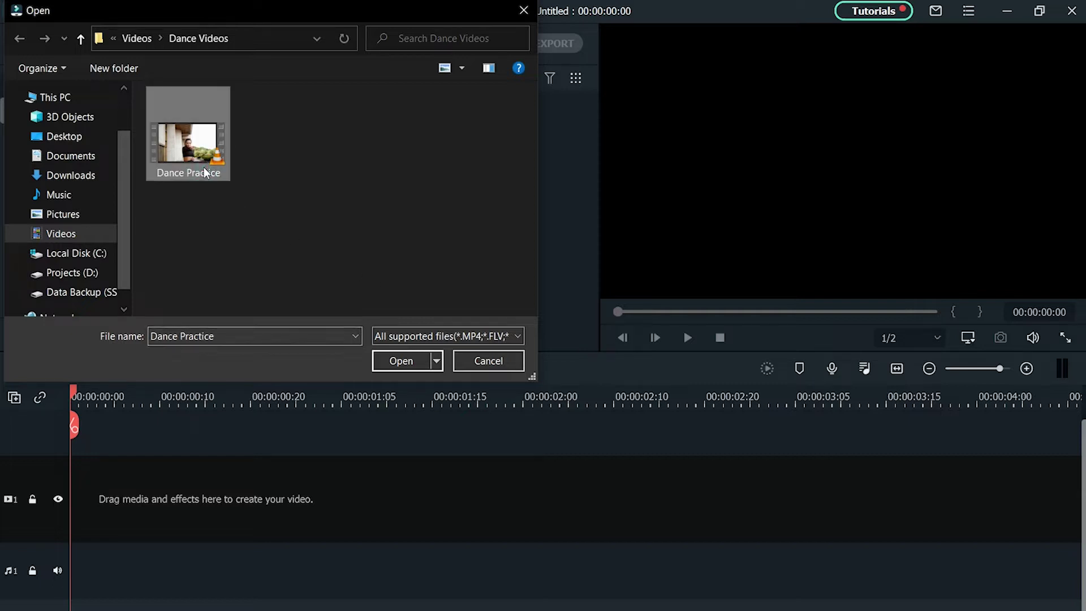
click(401, 367)
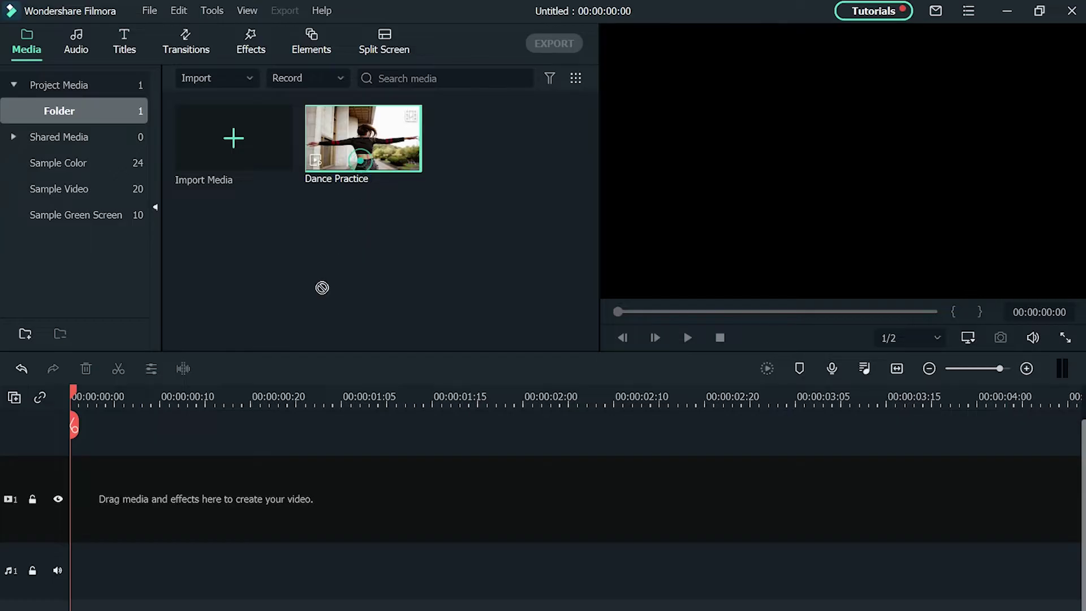
drag(85, 514, 141, 490)
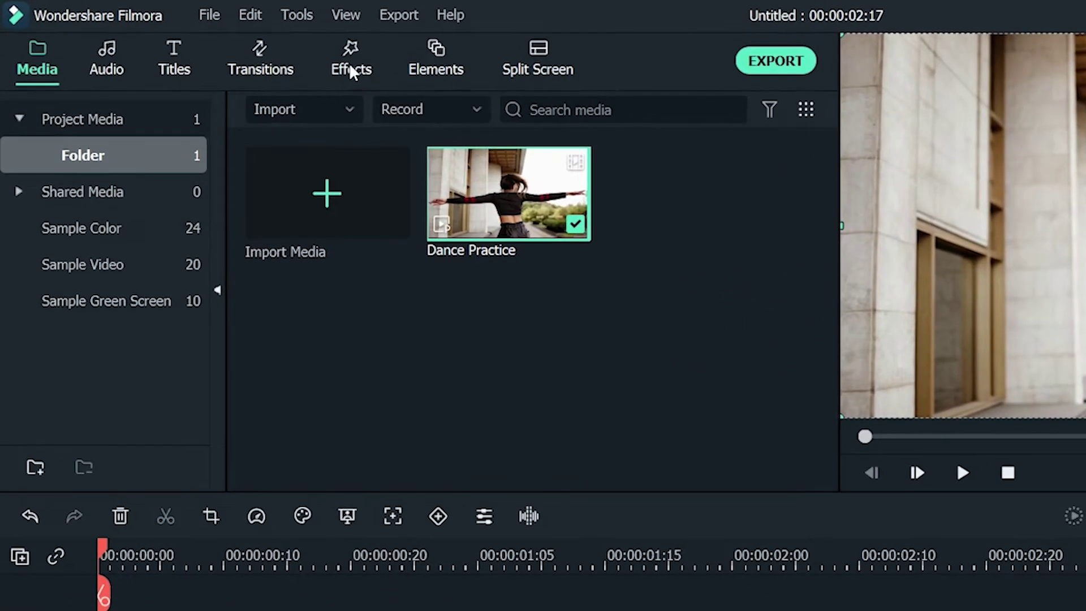
Step: Browse the AI Portrait category in the Effects panel
click(251, 50)
click(196, 224)
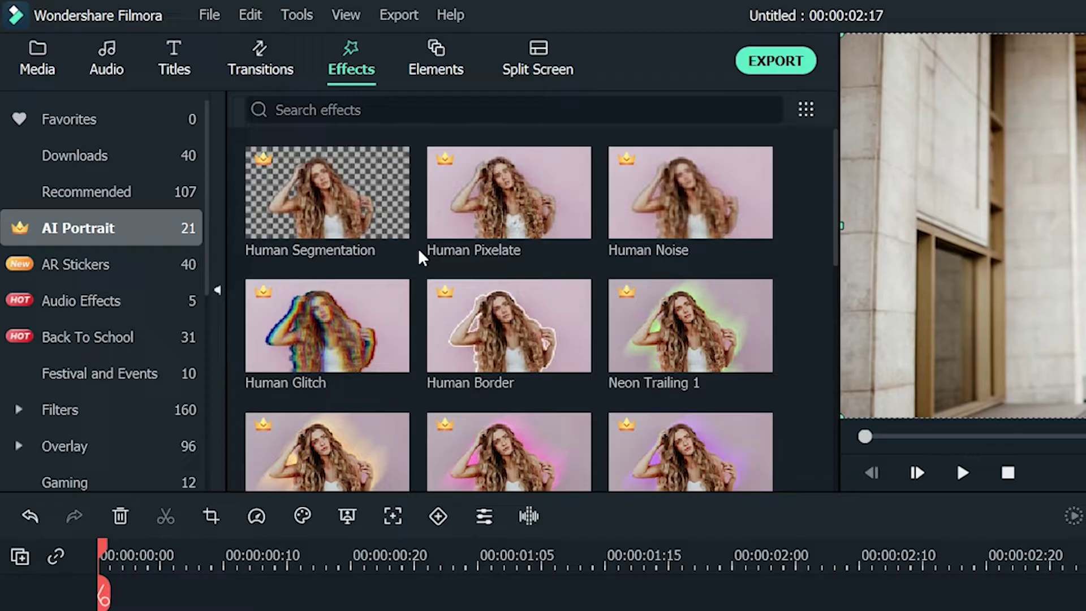
scroll(420, 255, down, 8)
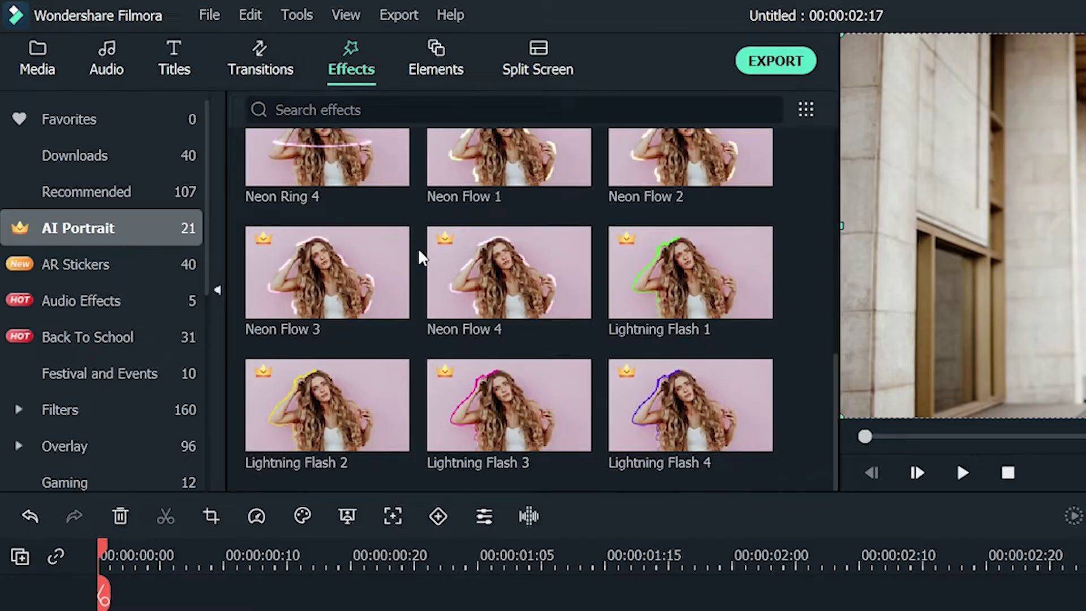
scroll(420, 257, up, 5)
scroll(420, 258, up, 3)
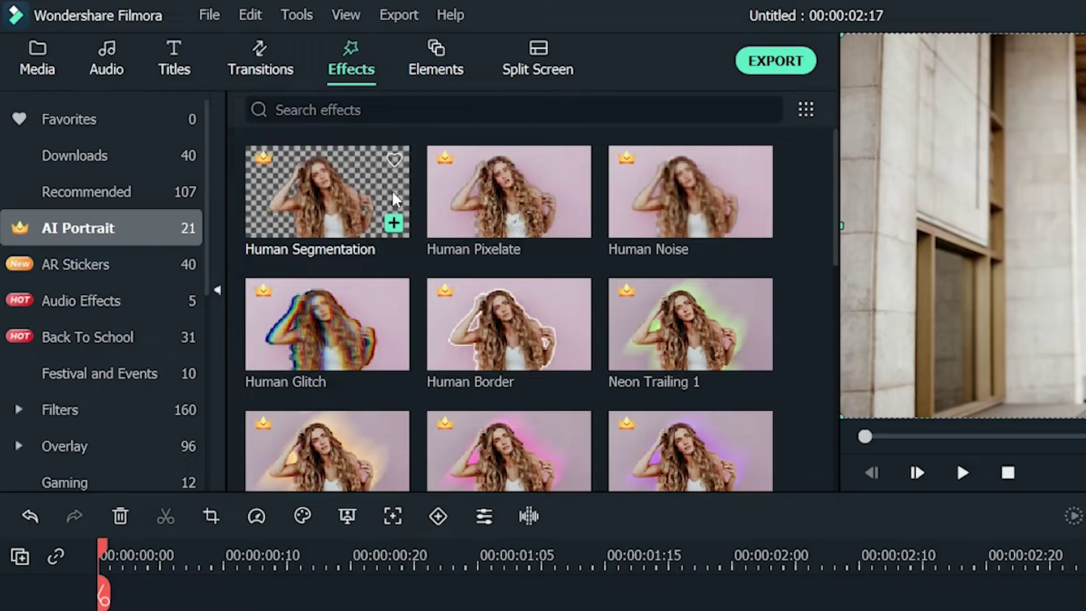
Step: Apply Human Segmentation to the Dance Practice clip and preview the cut-out dancer twice
drag(396, 199, 298, 451)
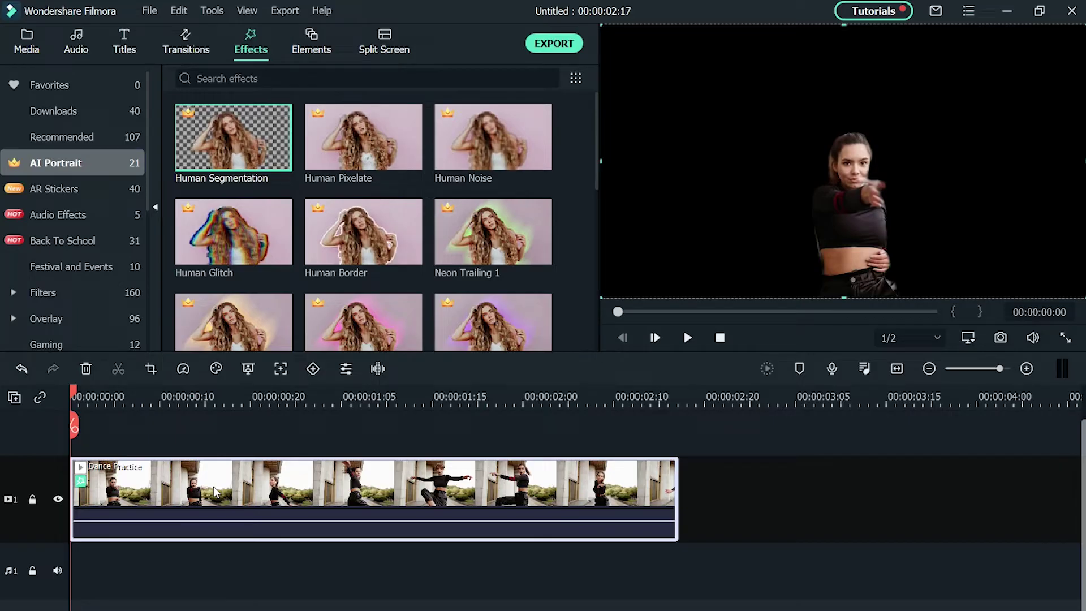
key(space)
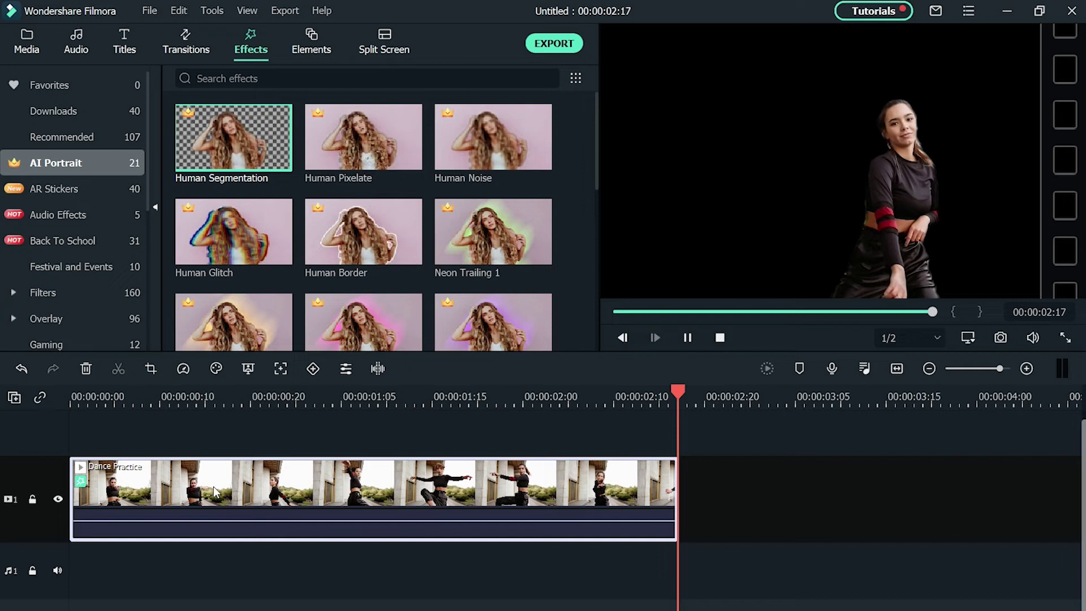
key(space)
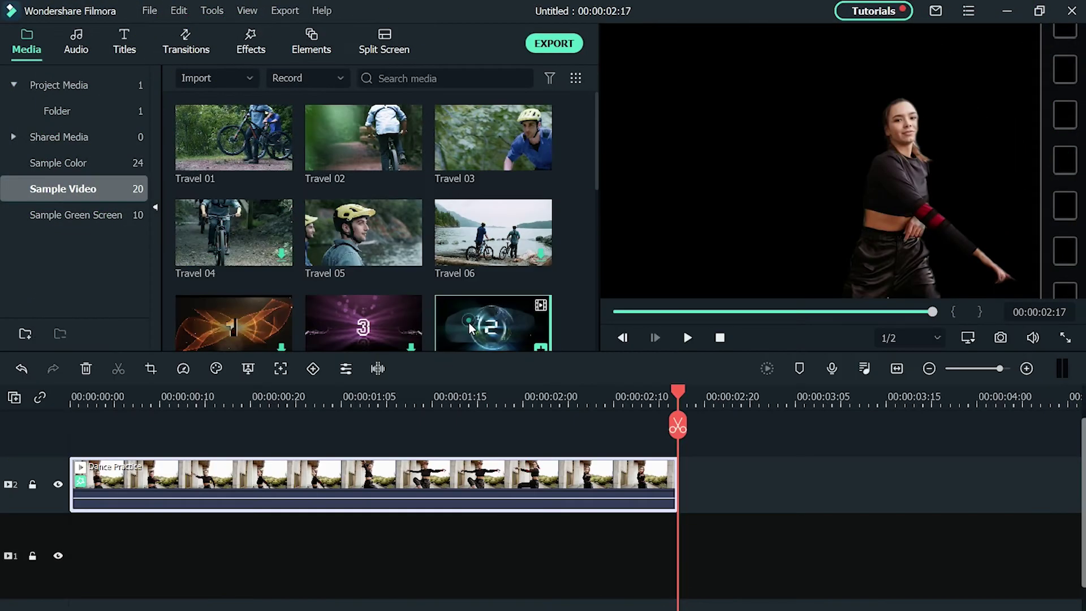
Step: Place Countdown 7 on track 1, trim it to the dance clip's end, and preview
drag(358, 470, 170, 583)
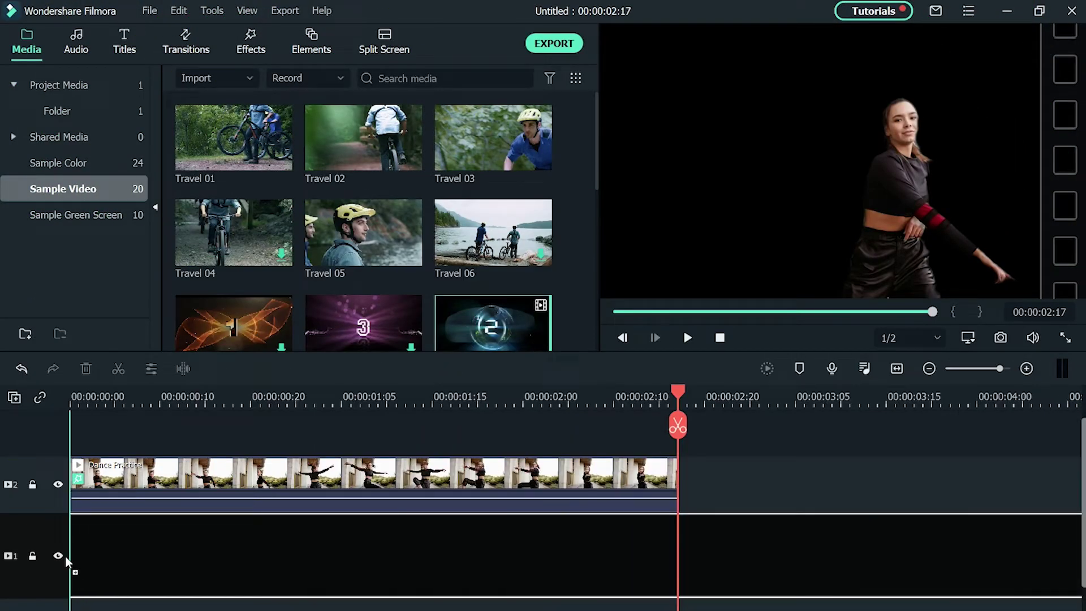
drag(66, 560, 68, 560)
click(679, 426)
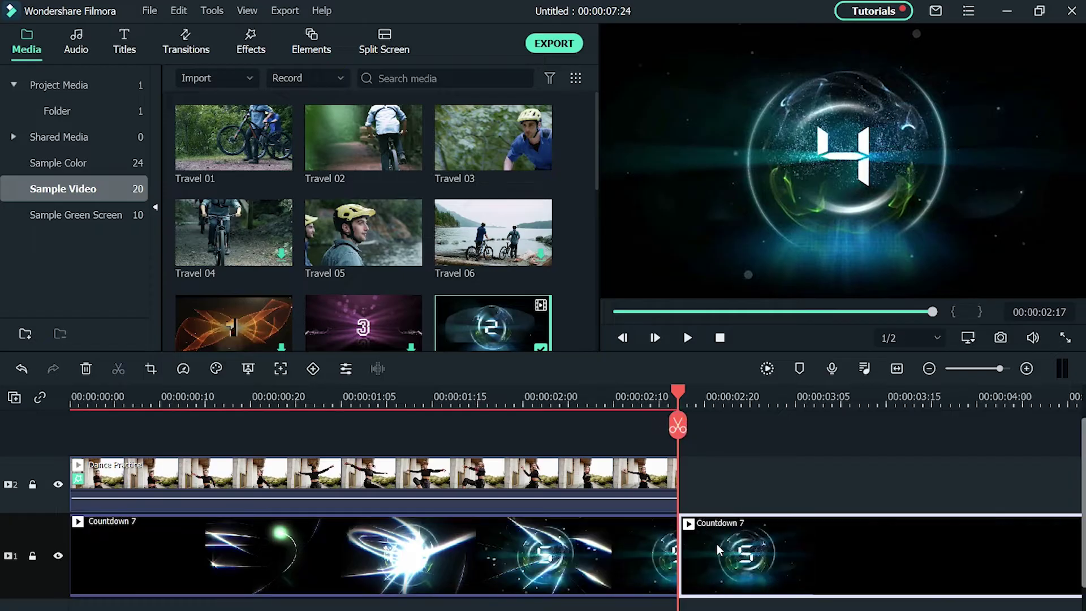
key(Delete)
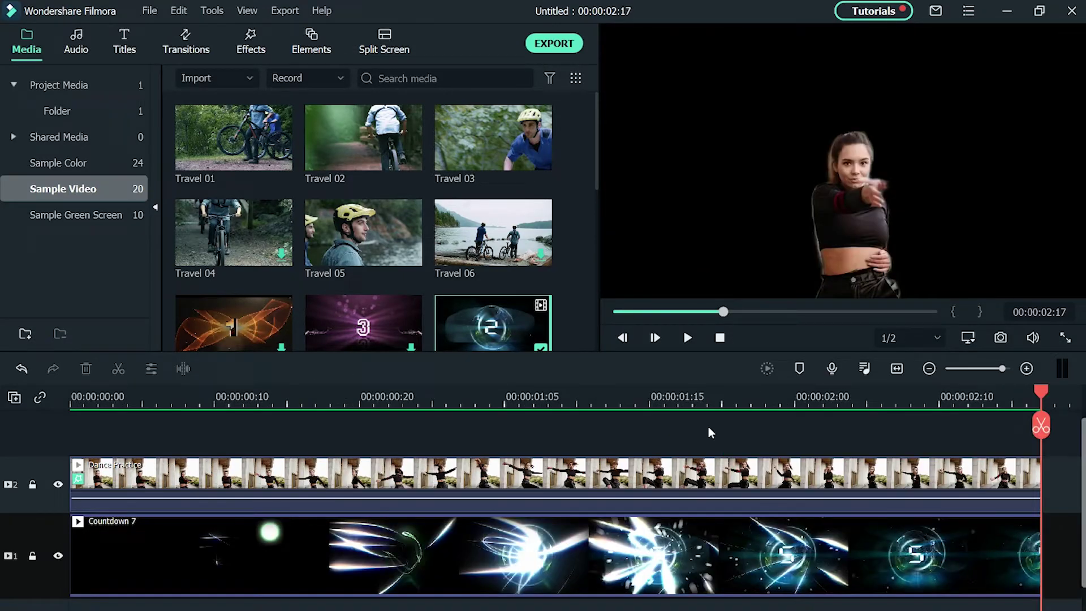
key(space)
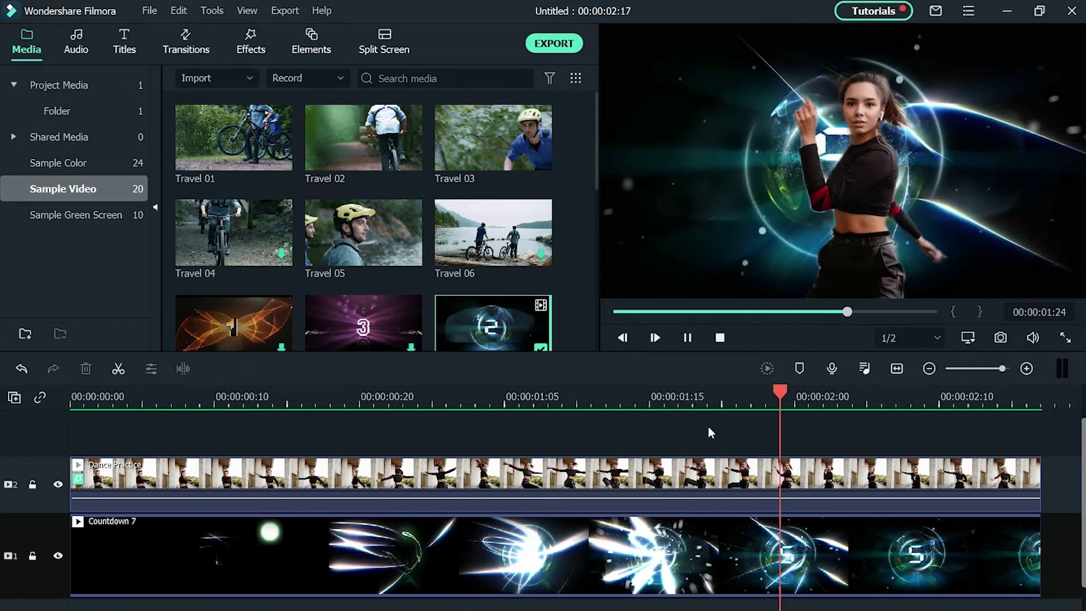
Step: Apply Neon Ring 4 to the Dance Practice clip and play the composite twice
click(251, 43)
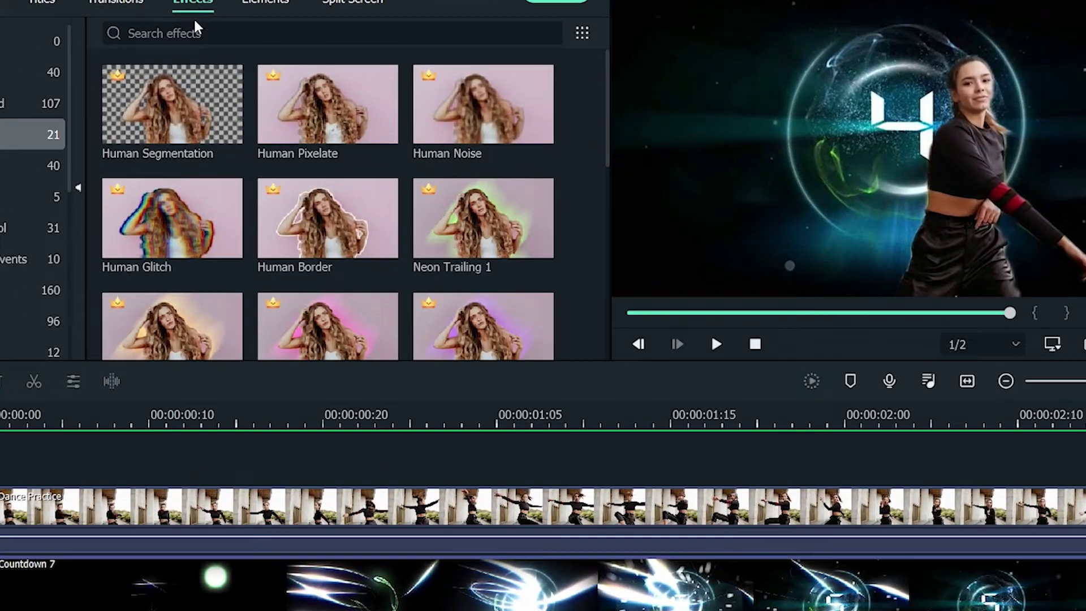
scroll(216, 192, down, 5)
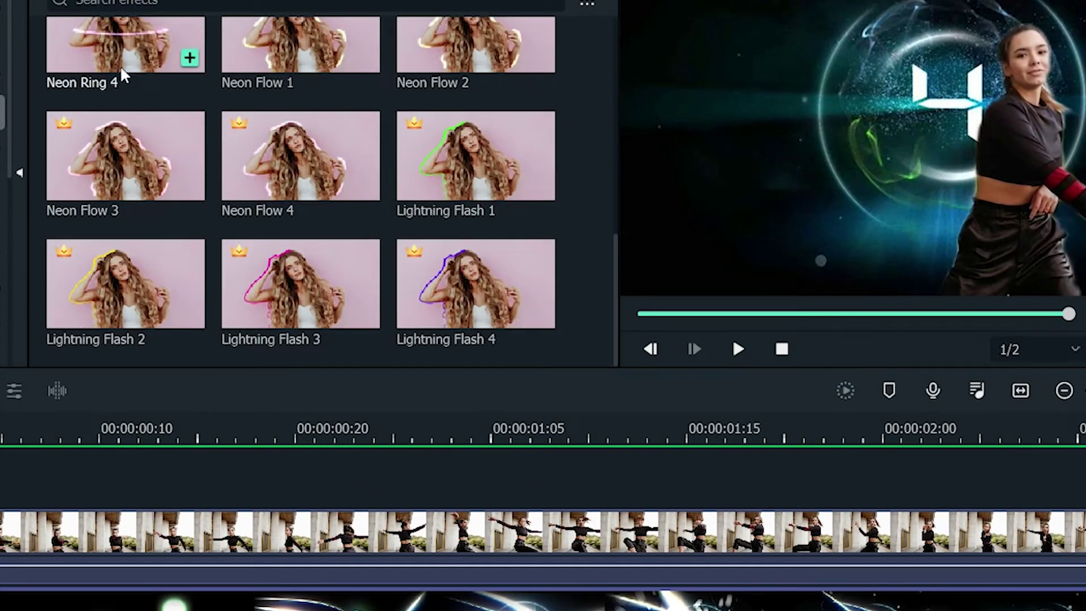
drag(283, 498, 283, 551)
key(space)
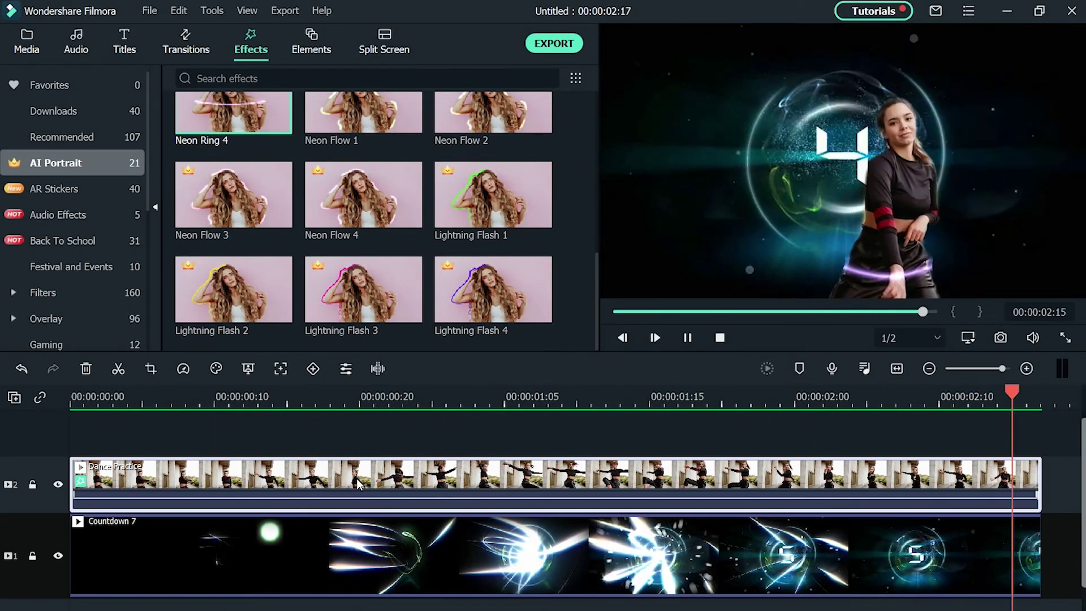
key(space)
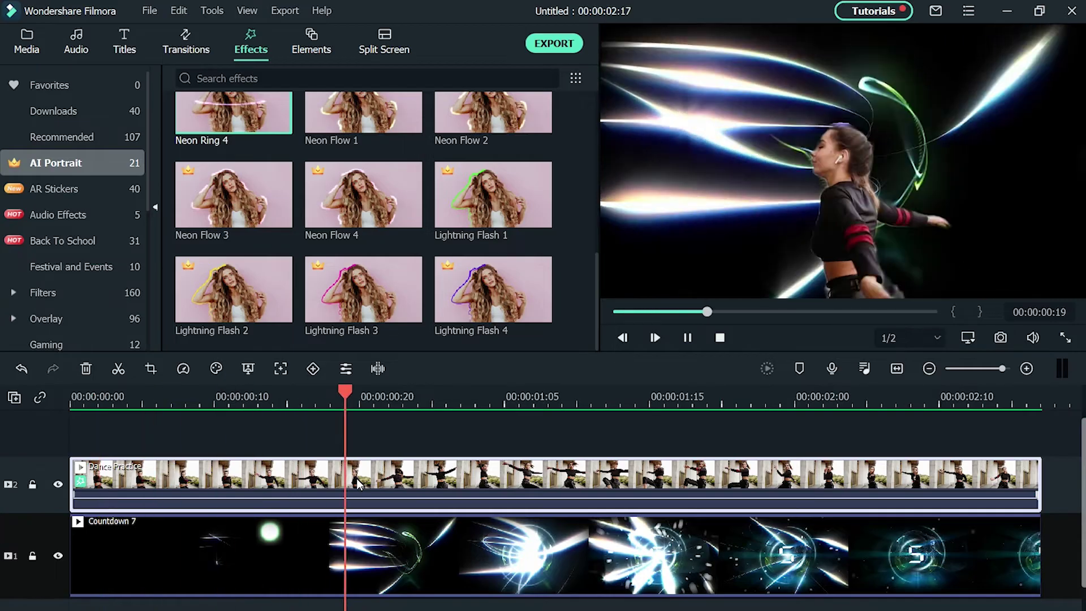